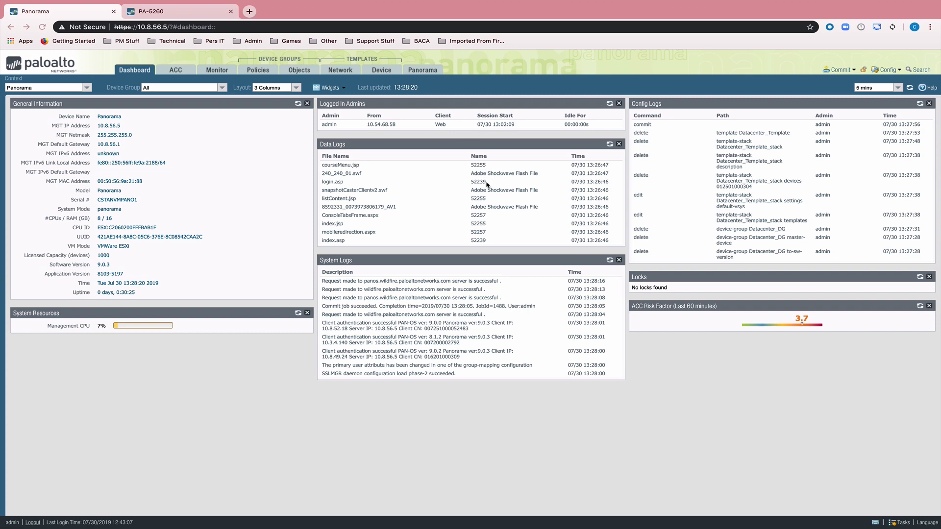
# Review the PA-5260 firewall's interfaces and its Panorama server 10.8.56.5, then return to Panorama.
pyautogui.click(427, 76)
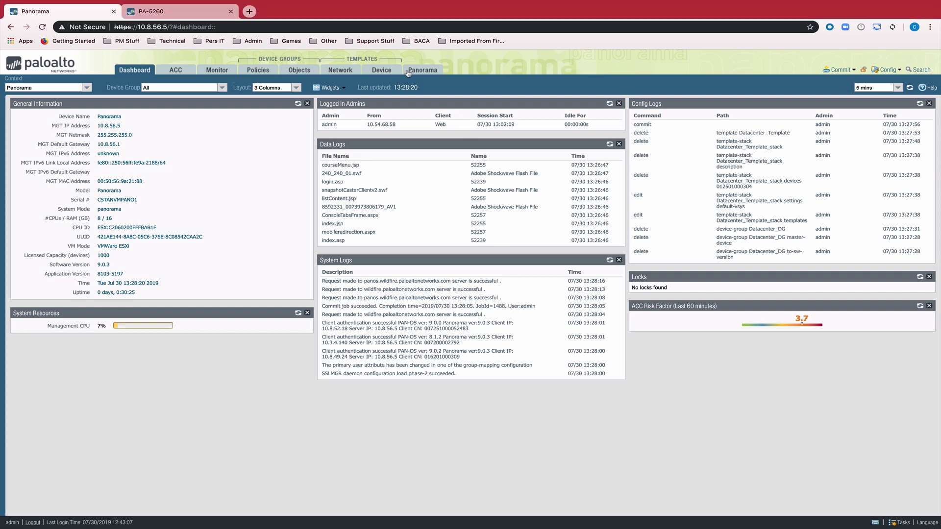
pyautogui.click(232, 17)
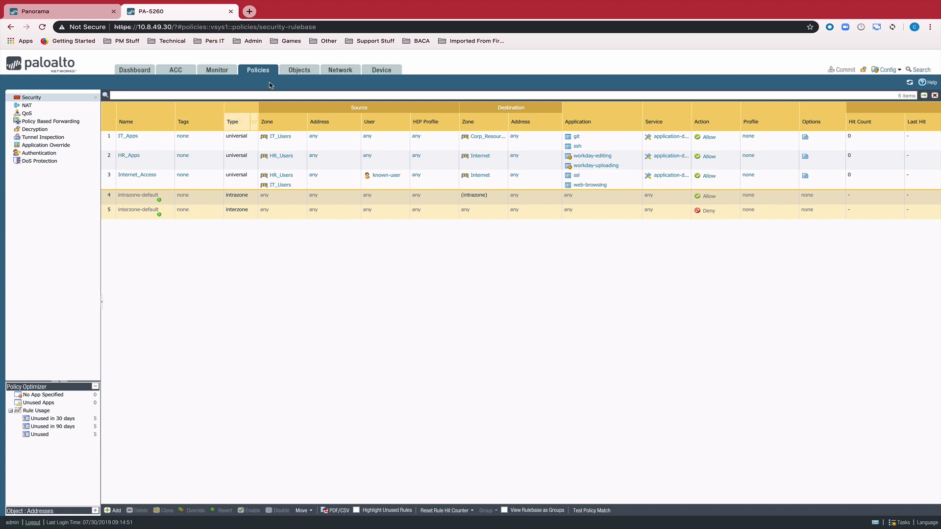
pyautogui.click(327, 70)
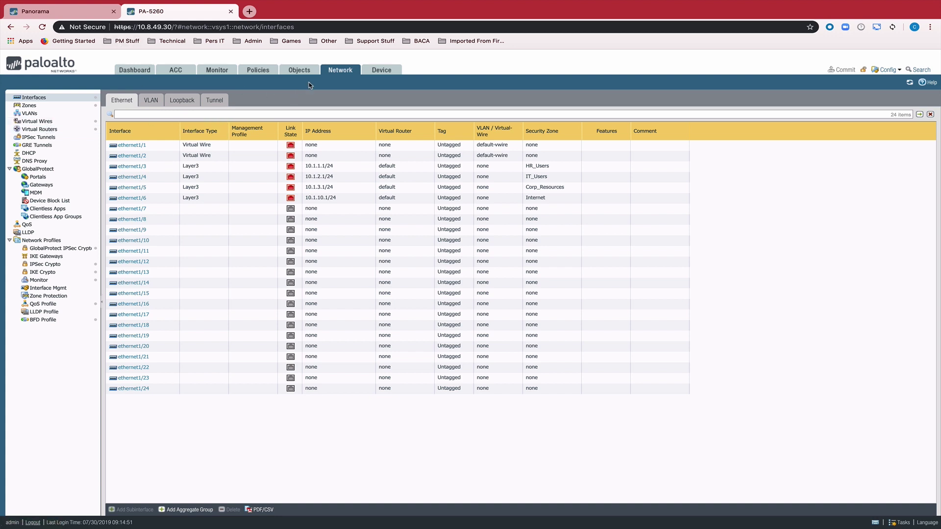
pyautogui.click(377, 71)
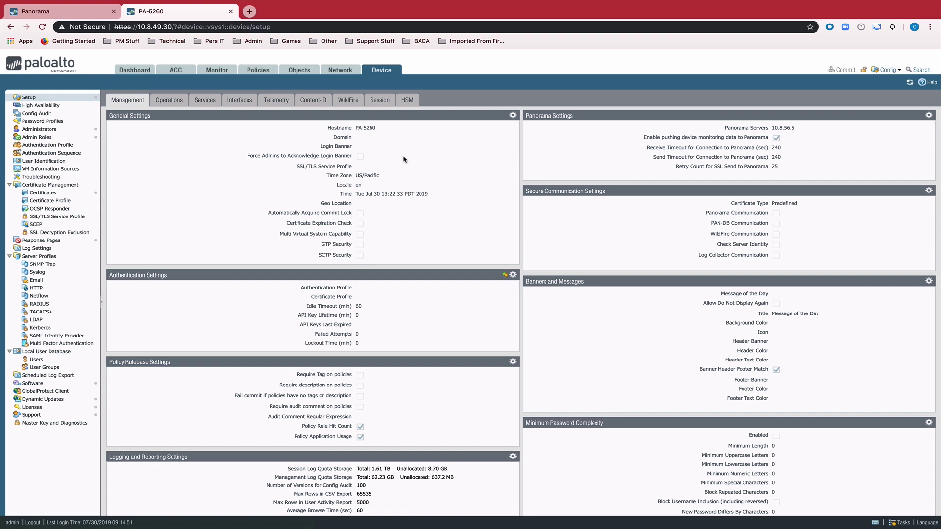
pyautogui.click(64, 11)
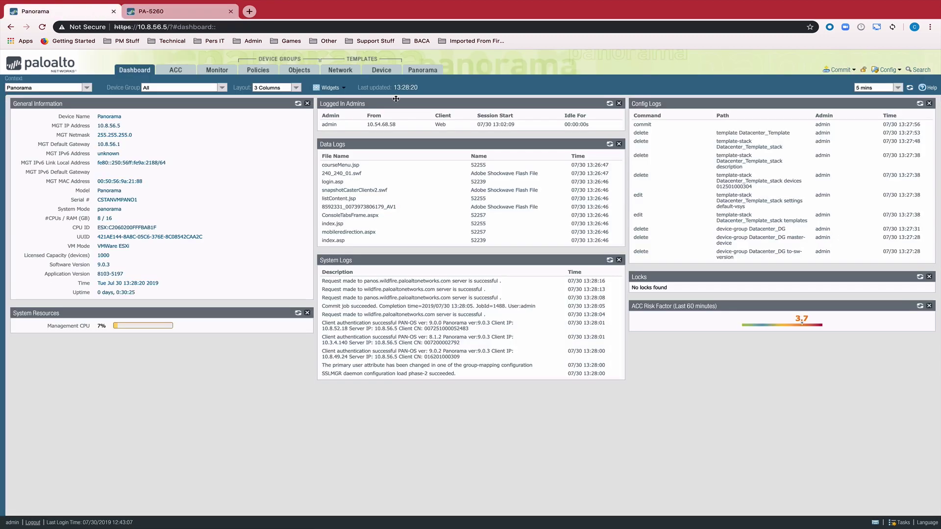
# Check Panorama's managed devices summary and begin importing a device configuration from Setup > Operations.
pyautogui.click(424, 71)
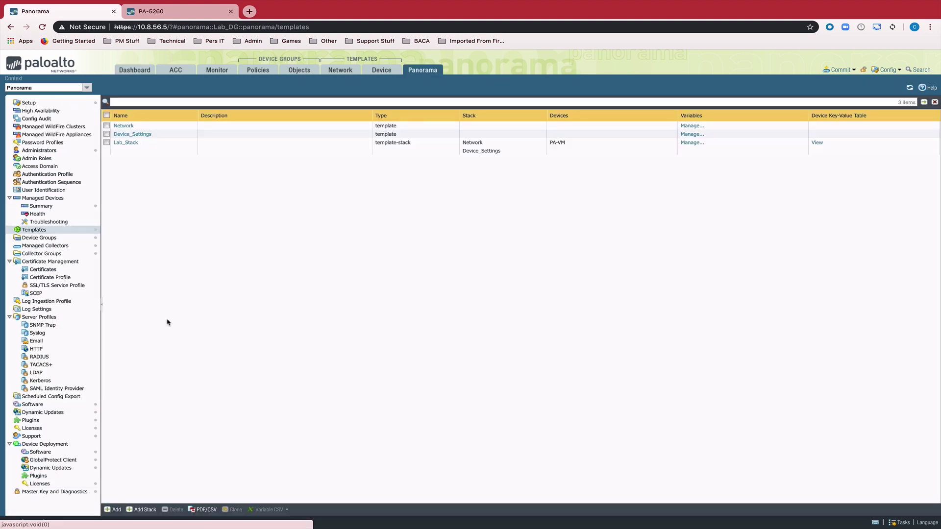
pyautogui.click(40, 206)
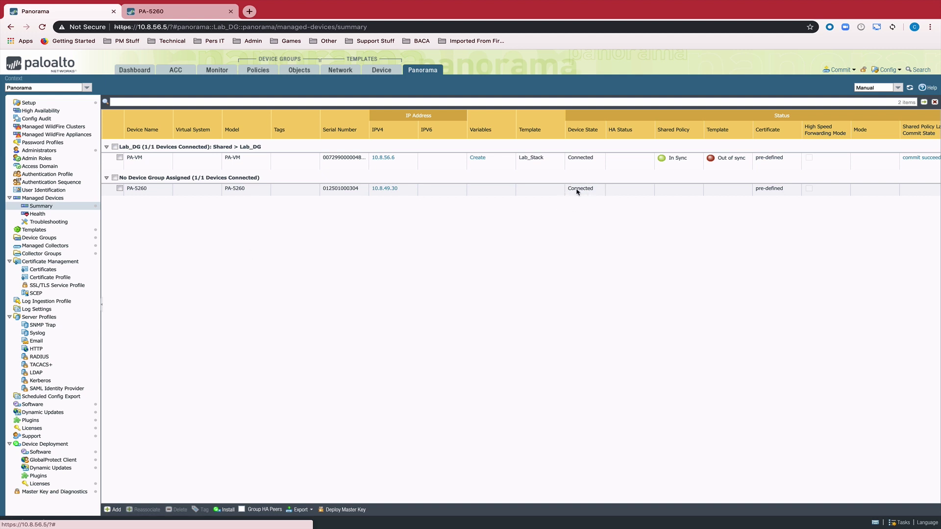
pyautogui.click(53, 105)
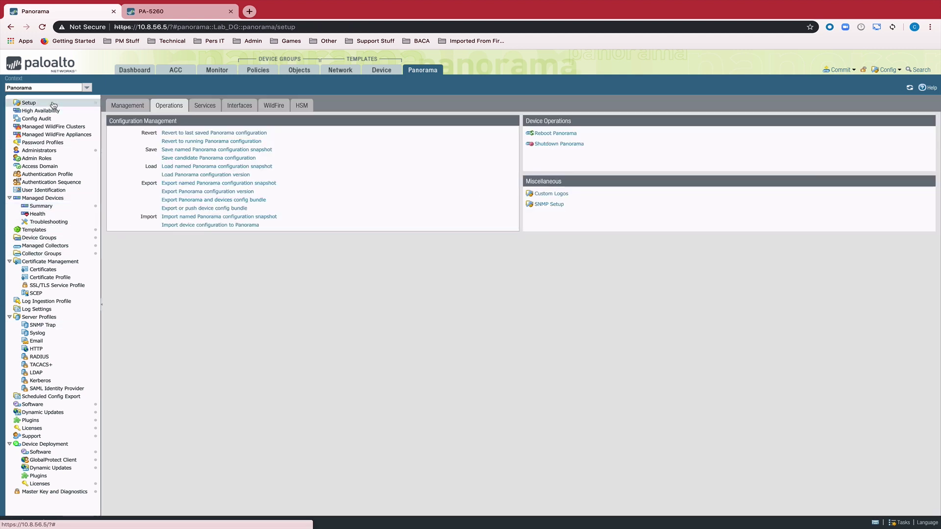
pyautogui.click(201, 225)
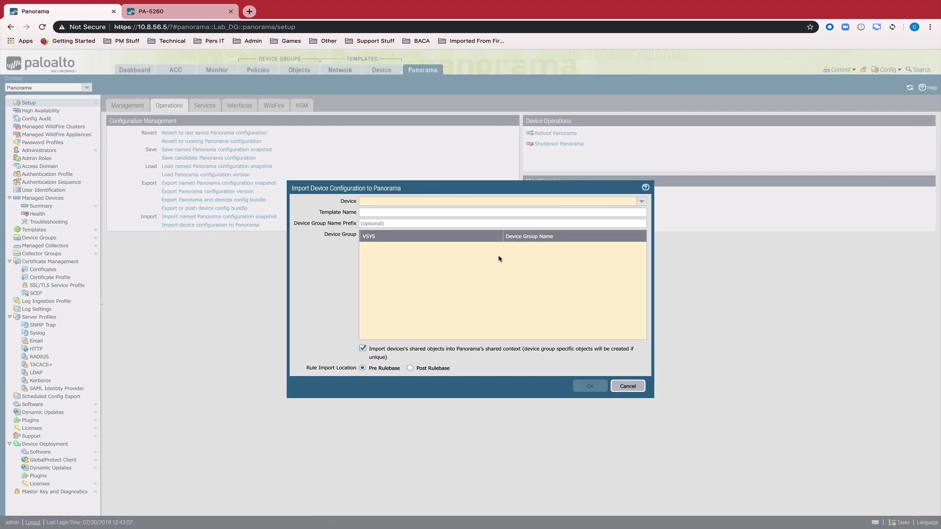
# Choose PA-5260 as the device to import and select the default template name for replacement.
pyautogui.click(642, 202)
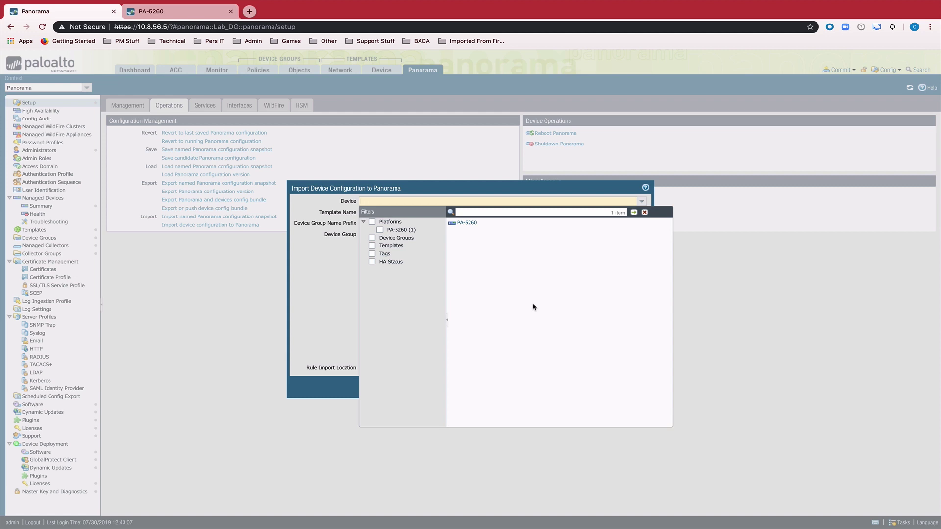
pyautogui.click(466, 223)
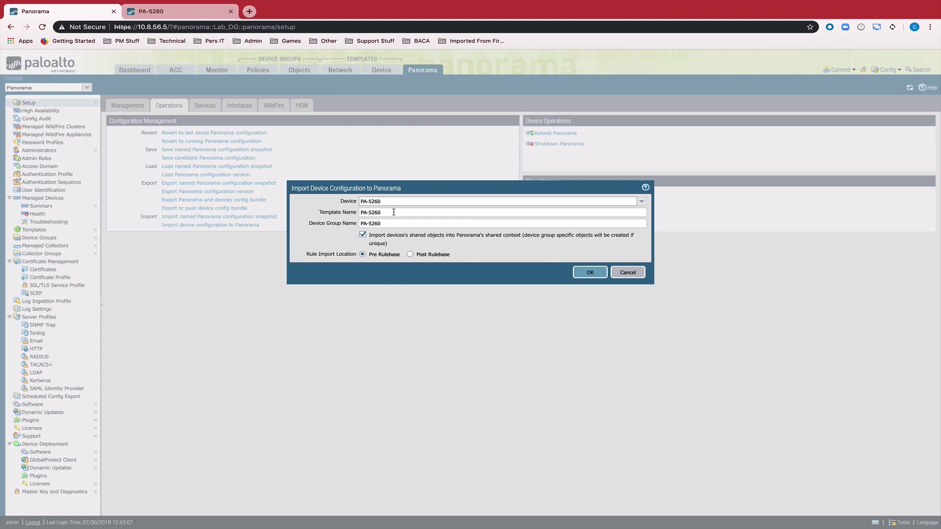
pyautogui.moveTo(393, 212); pyautogui.dragTo(299, 215)
# Import PA-5260 into template Datacenter_Template and device group Datacenter_DG, without shared objects as shared.
pyautogui.write('Da')
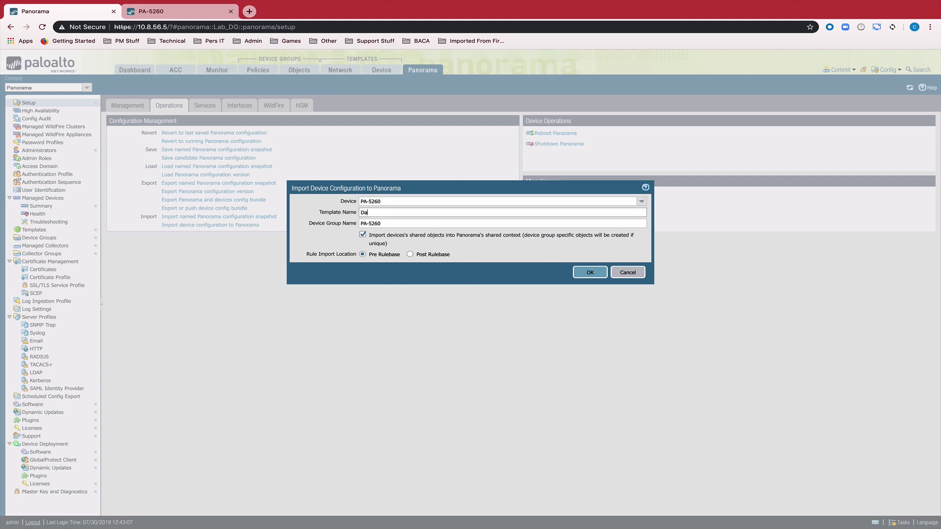
pyautogui.write('tacenter_Template')
pyautogui.press('Tab')
pyautogui.write('D')
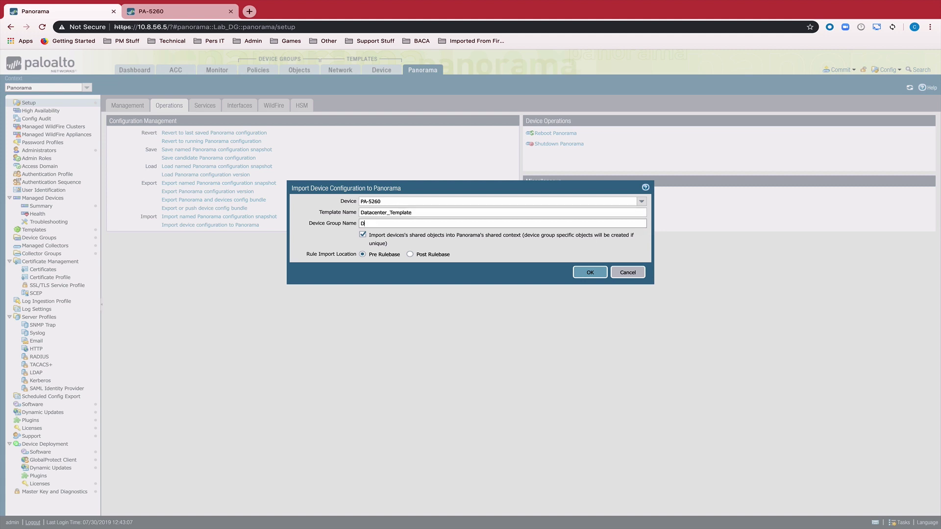
pyautogui.write('atacetn')
pyautogui.write('nter')
pyautogui.write('_DG')
pyautogui.click(363, 235)
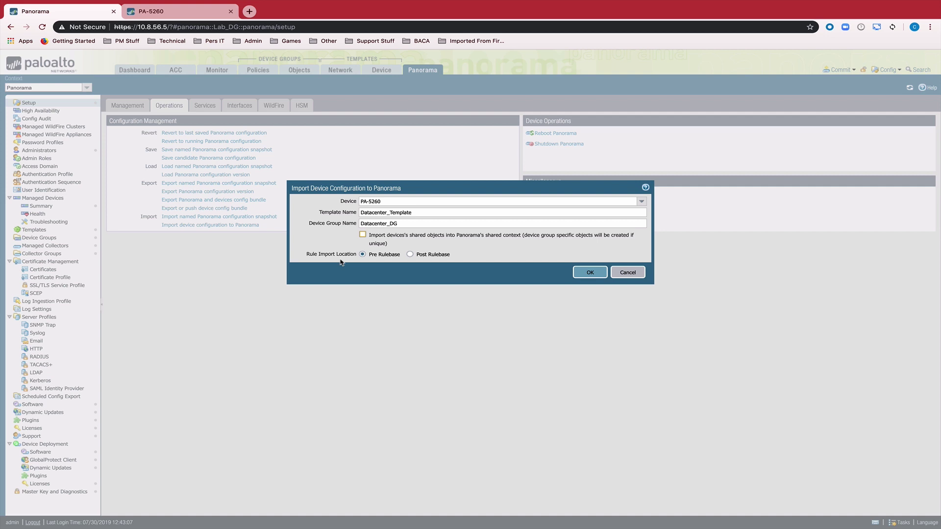
pyautogui.click(504, 273)
pyautogui.click(590, 273)
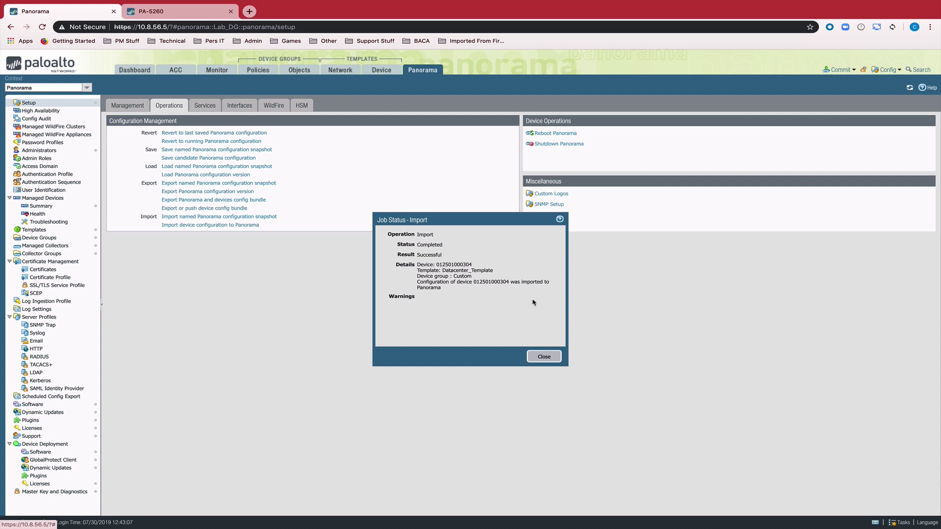
# Close the job status window for the successful PA-5260 import.
pyautogui.click(543, 357)
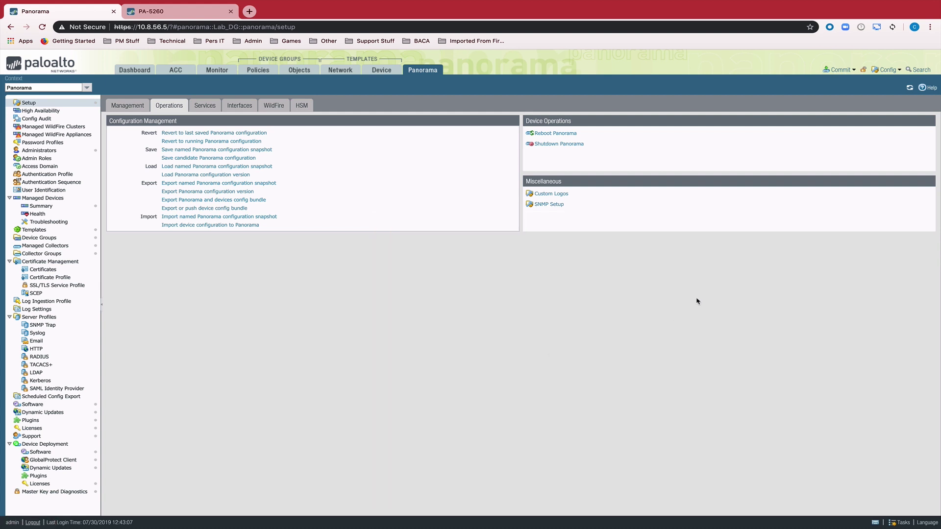
# Commit the imported PA-5260 configuration to Panorama and close the commit status.
pyautogui.click(837, 74)
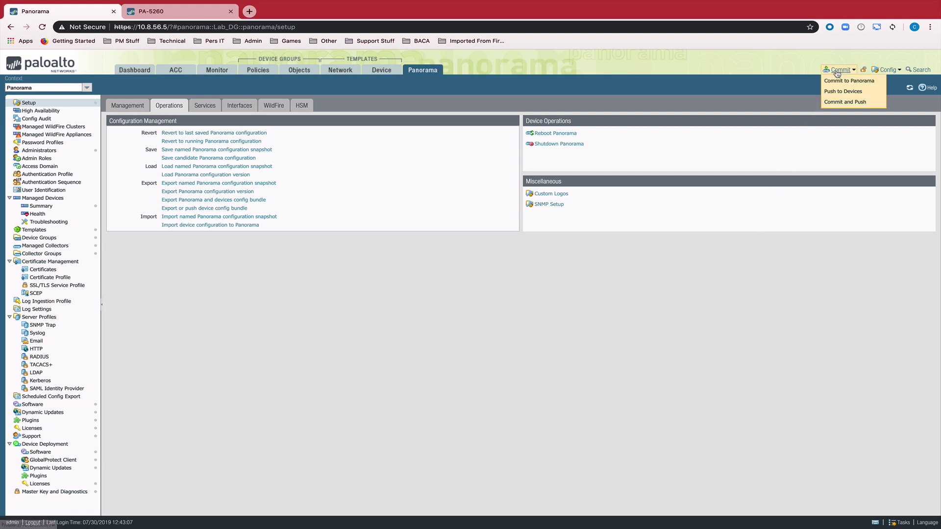
pyautogui.click(833, 81)
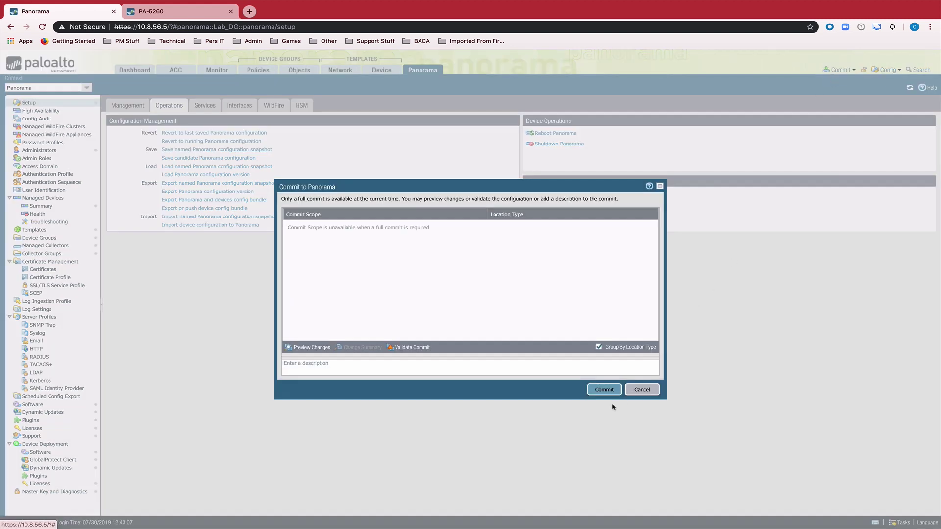
pyautogui.click(607, 392)
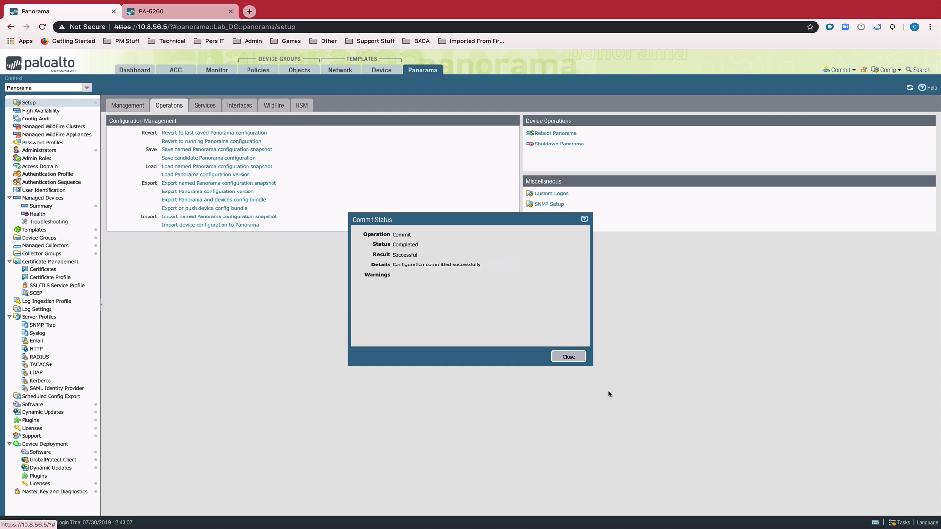
pyautogui.click(569, 357)
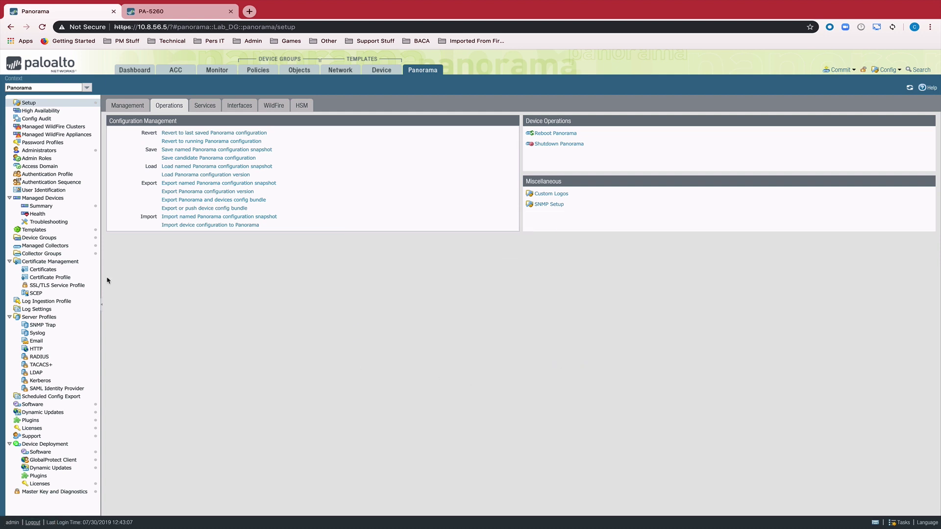
pyautogui.click(56, 238)
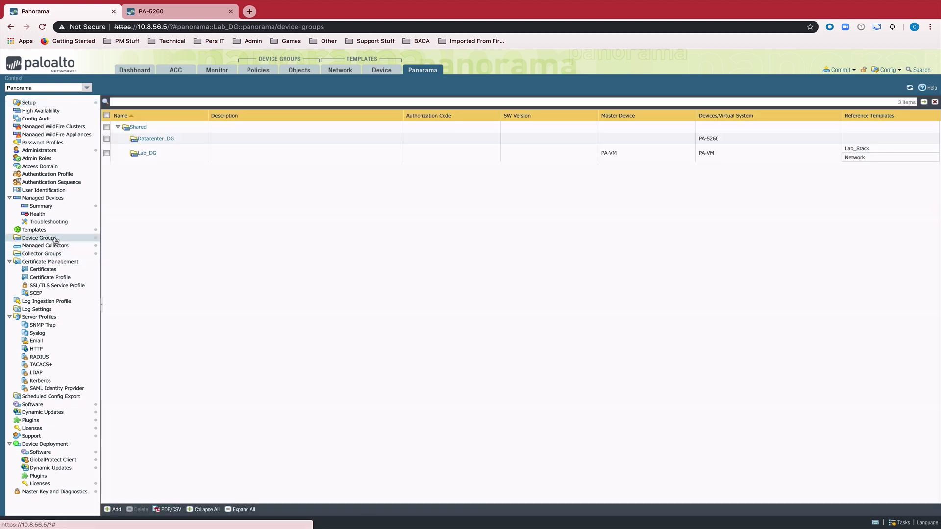
pyautogui.click(230, 141)
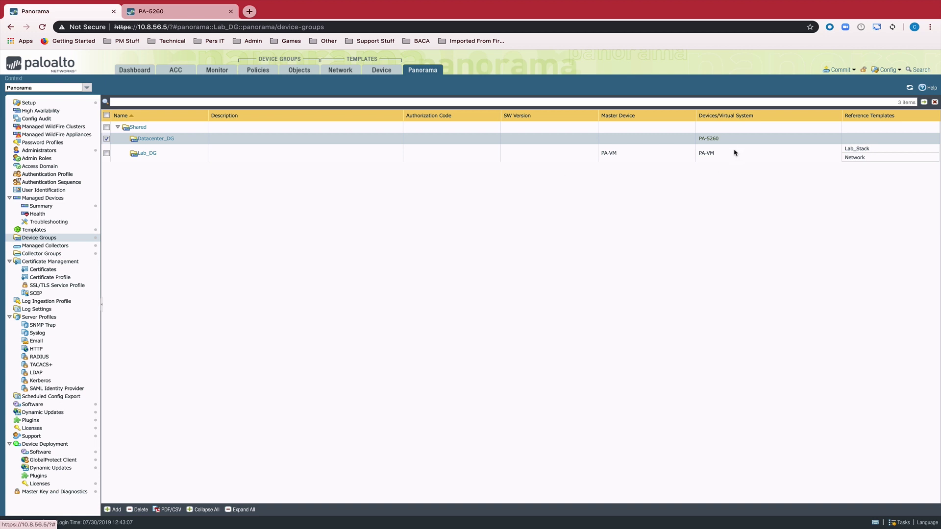
pyautogui.click(65, 230)
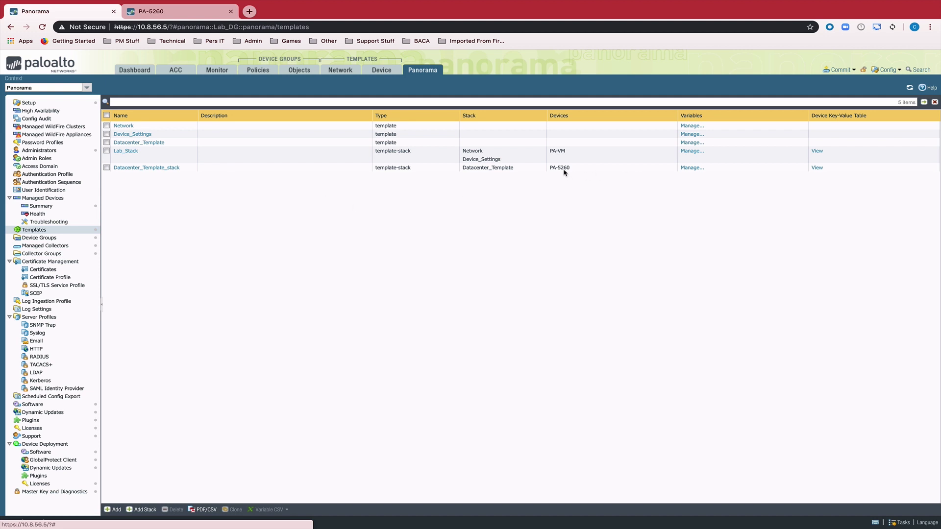
pyautogui.click(588, 169)
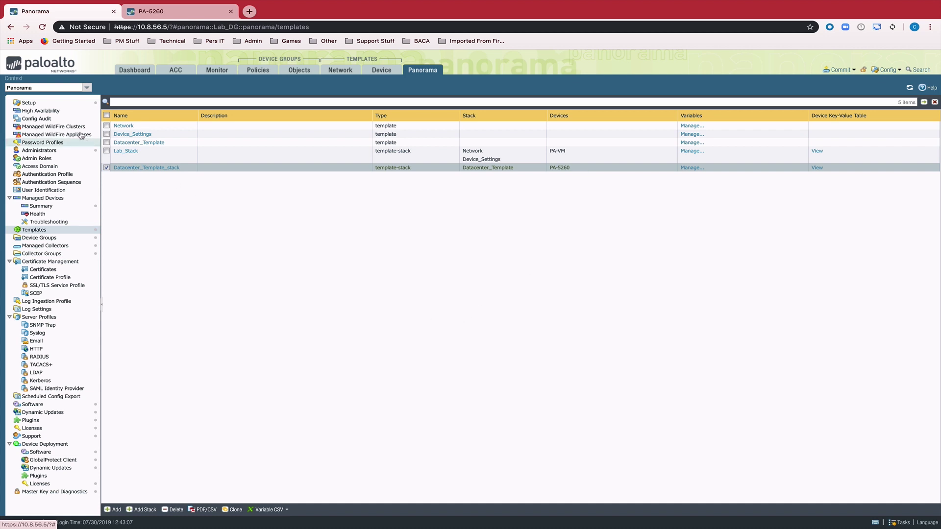
pyautogui.click(58, 103)
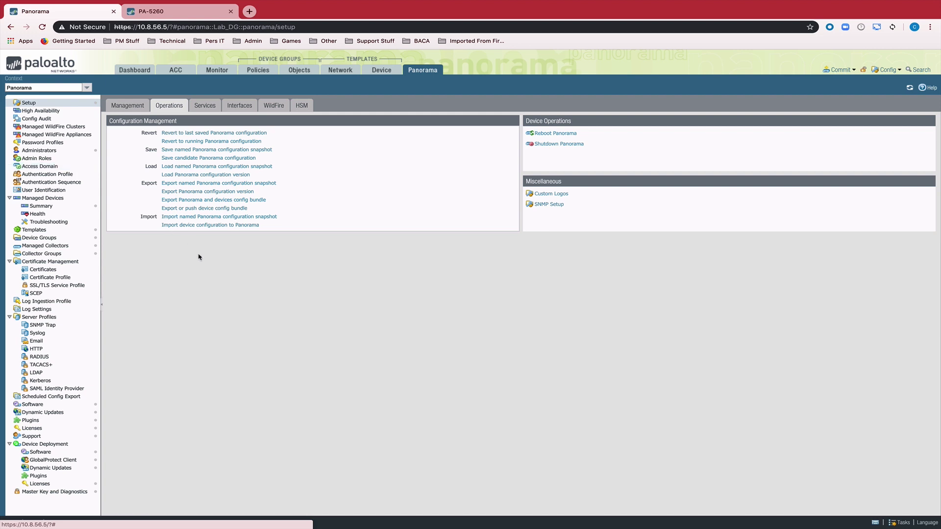
# Export the device config bundle for PA-5260 and push and commit it to the firewall.
pyautogui.click(188, 210)
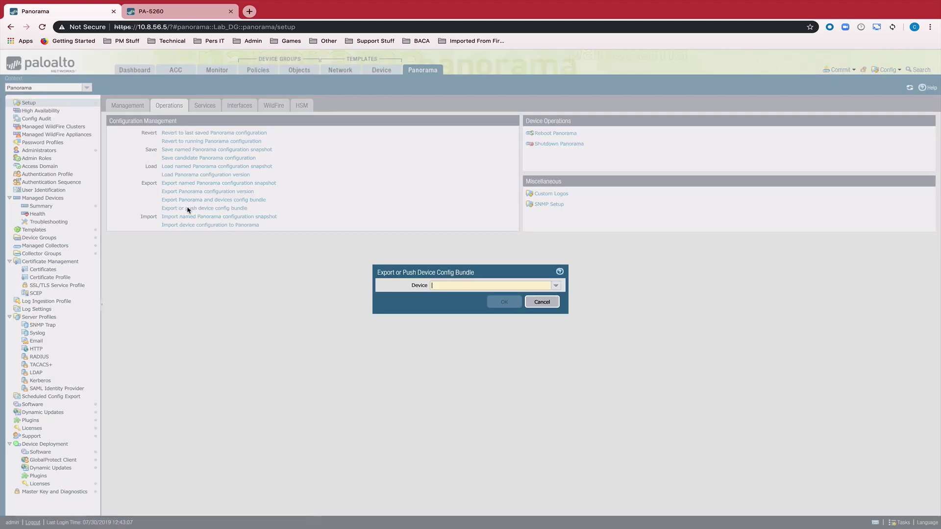
pyautogui.click(555, 287)
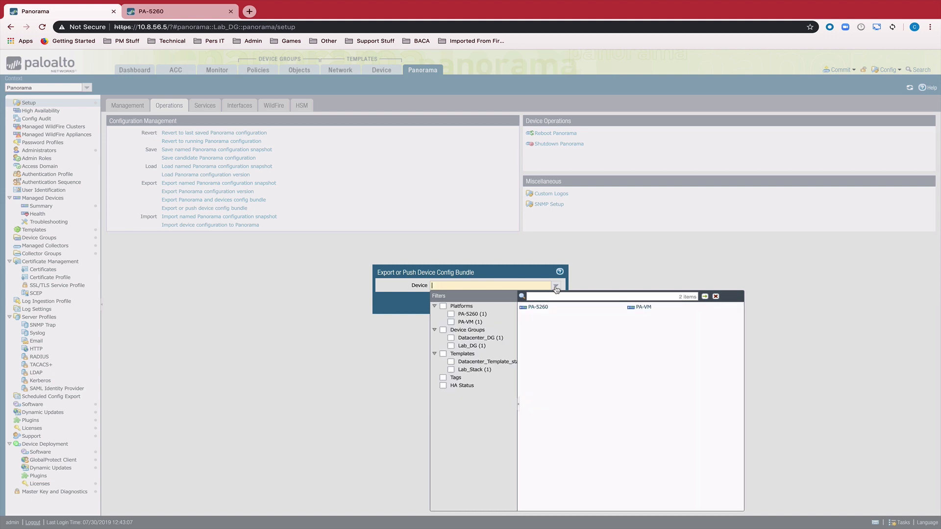
pyautogui.click(538, 307)
pyautogui.click(504, 302)
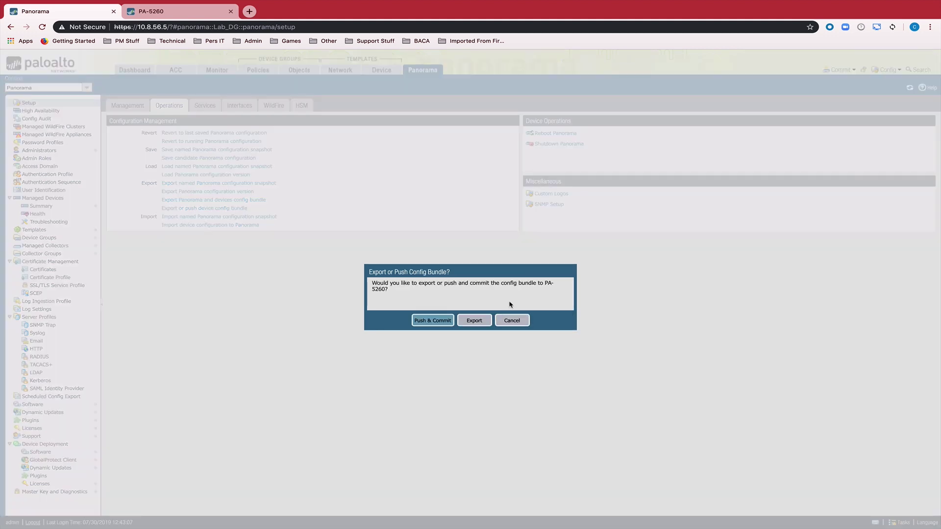
pyautogui.click(423, 322)
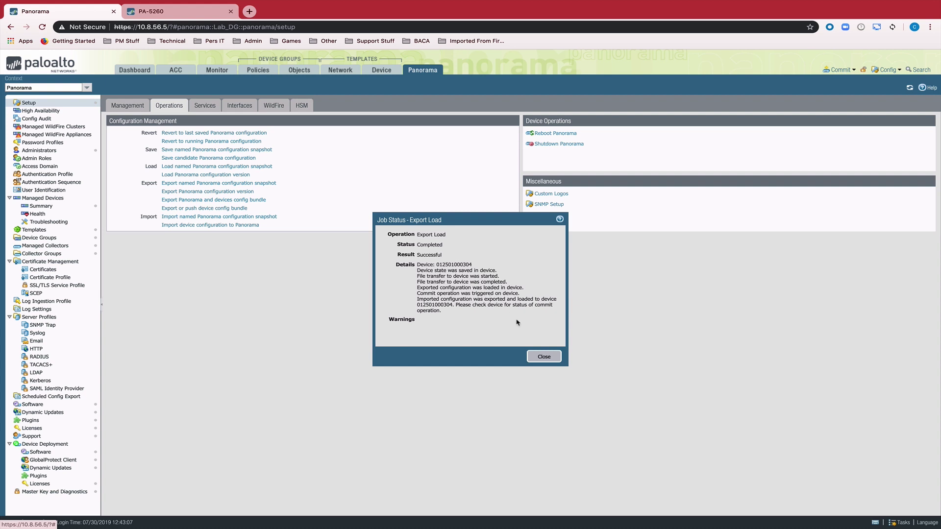
# On the PA-5260 firewall, verify the commit task and review the five-rule security rulebase, then return to Panorama.
pyautogui.click(179, 14)
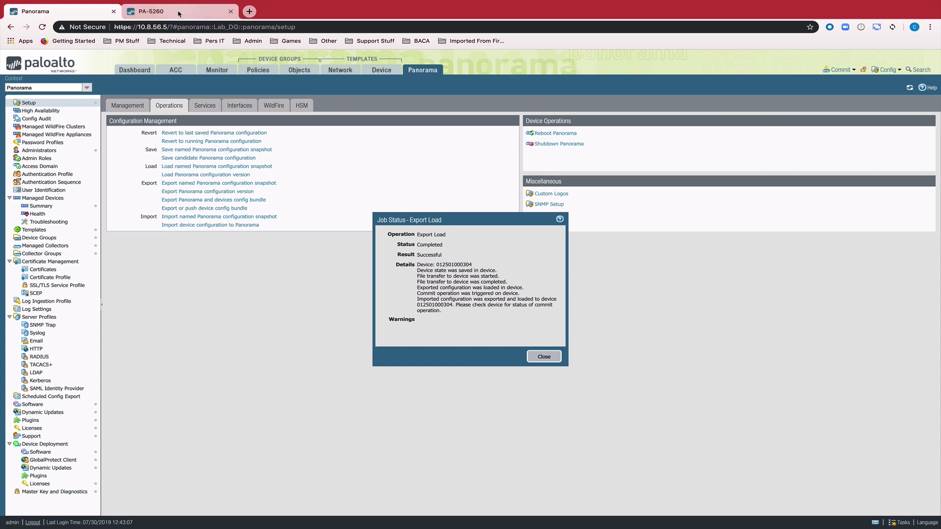
pyautogui.click(900, 524)
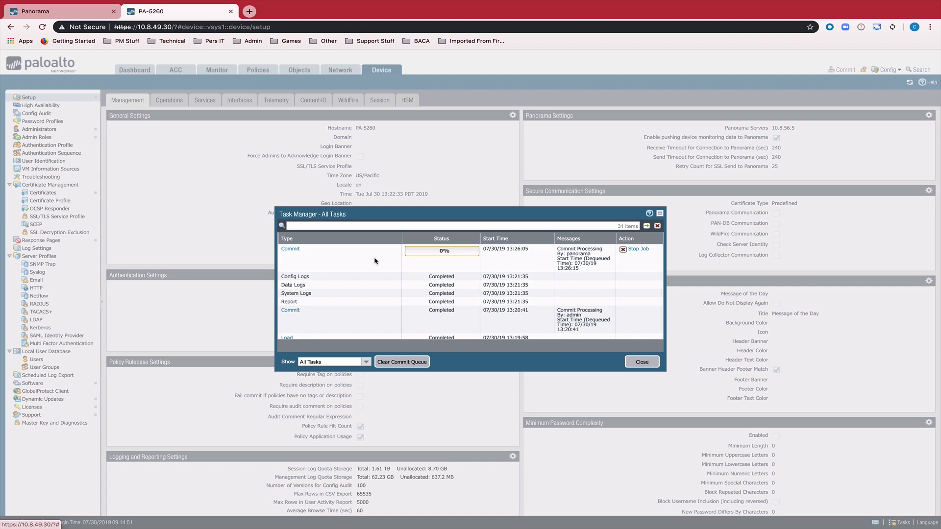
pyautogui.click(638, 363)
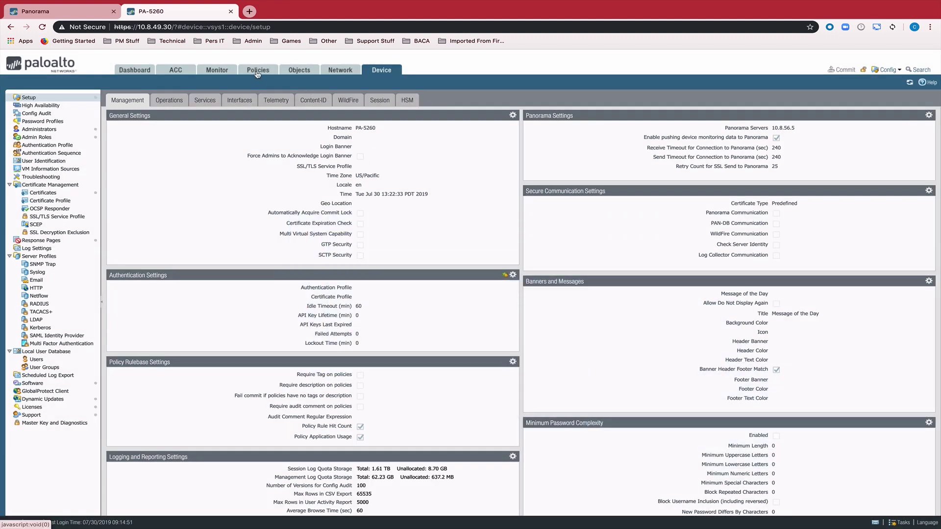
pyautogui.click(256, 72)
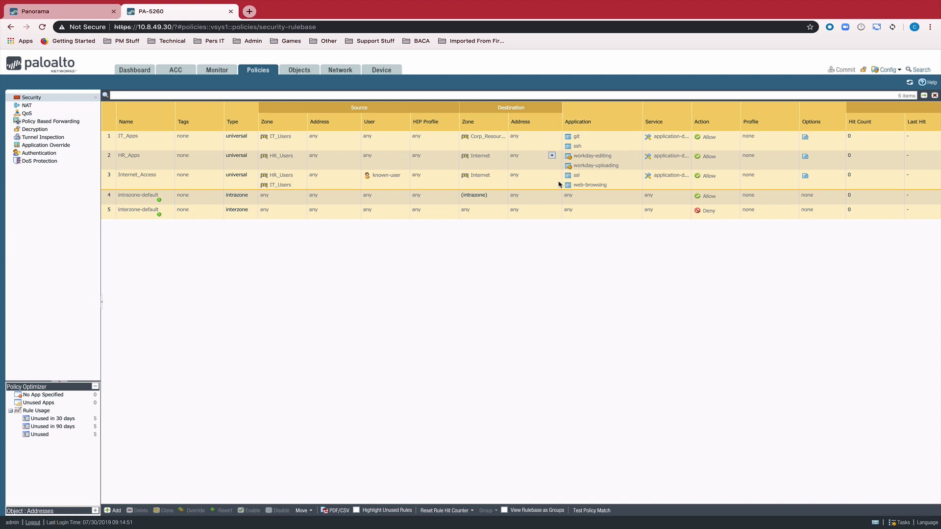
pyautogui.click(75, 13)
# Close the export job status and view the managed devices summary showing PA-5260 out of sync.
pyautogui.click(544, 356)
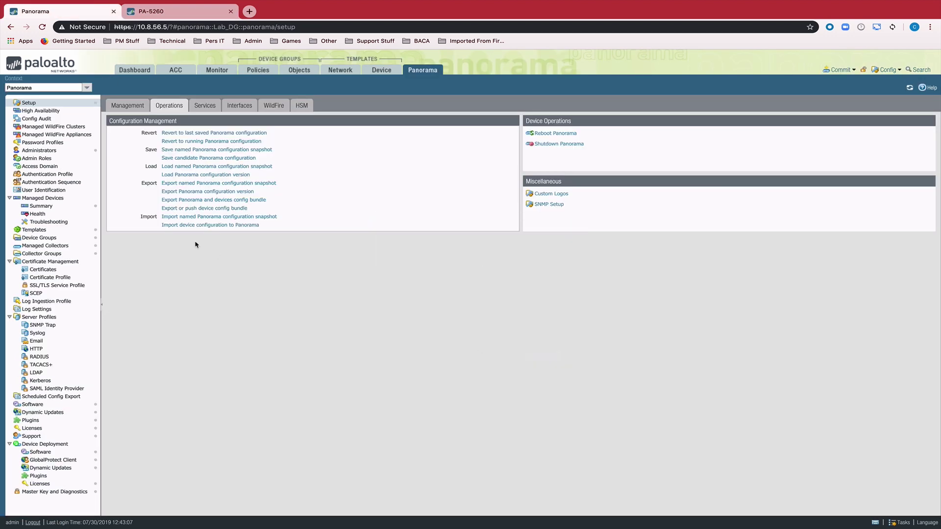
pyautogui.click(41, 206)
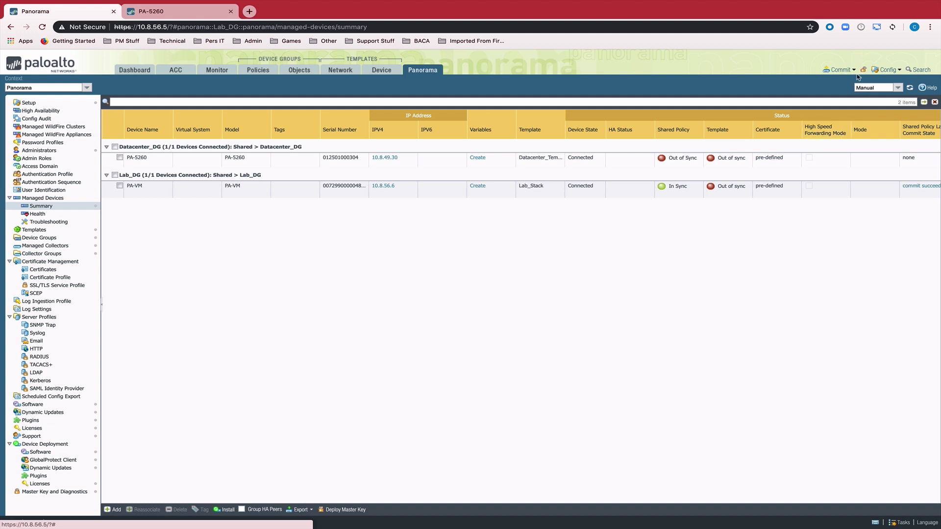
# Push Datacenter_DG and Datacenter_Template_stack to PA-5260 with forced template values, excluding Lab_Stack.
pyautogui.click(841, 71)
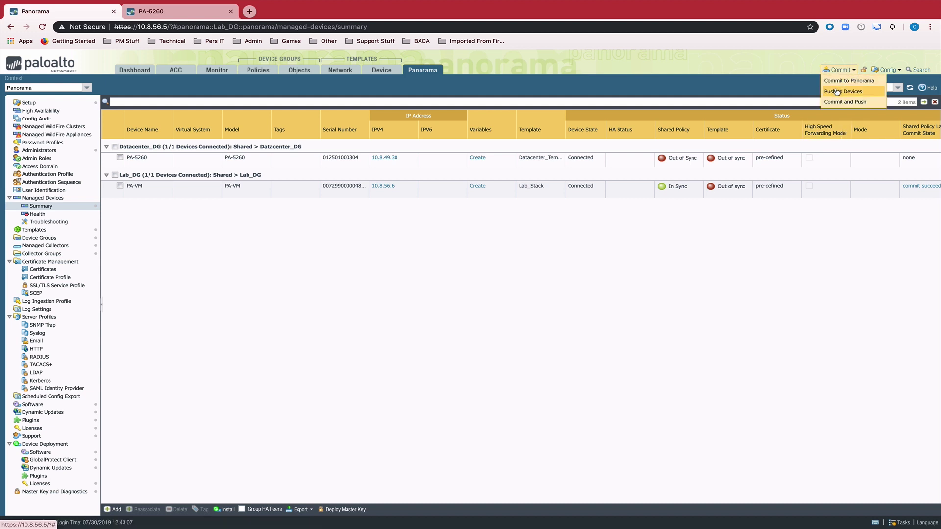
pyautogui.click(837, 92)
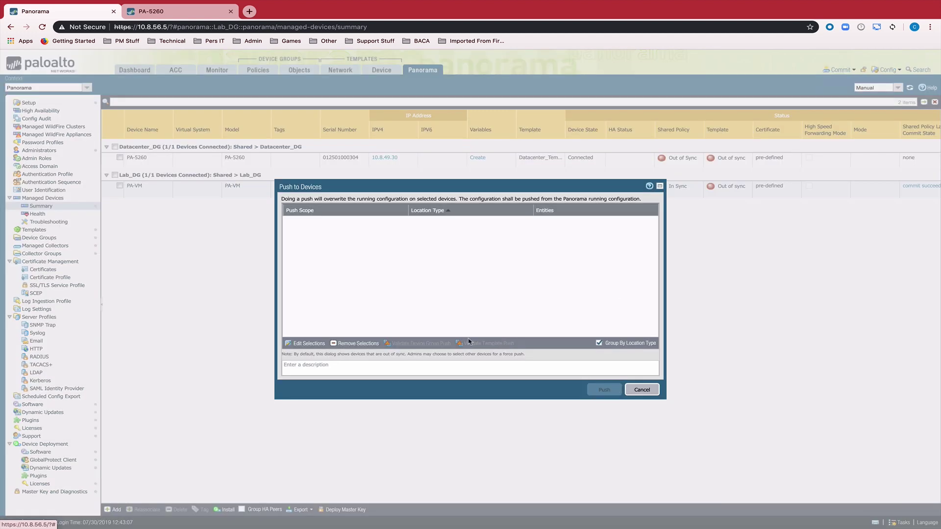
pyautogui.click(302, 344)
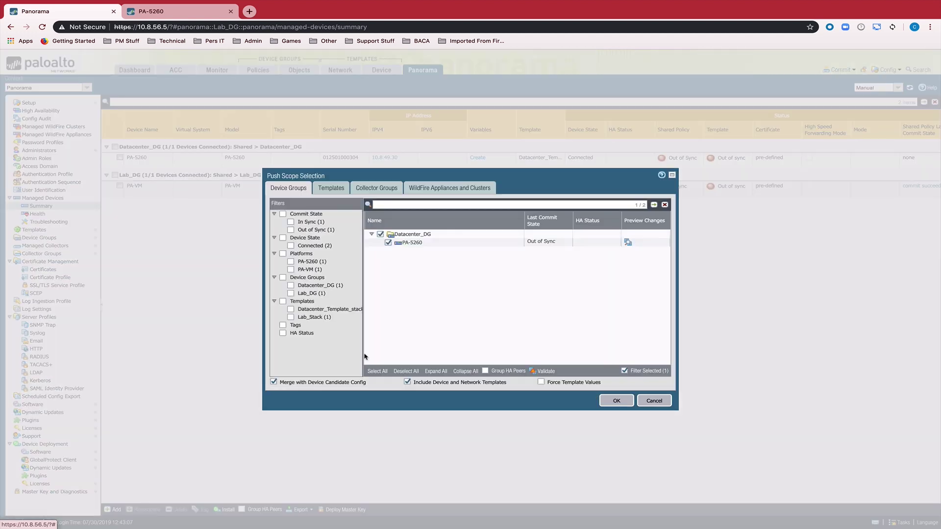
pyautogui.click(330, 189)
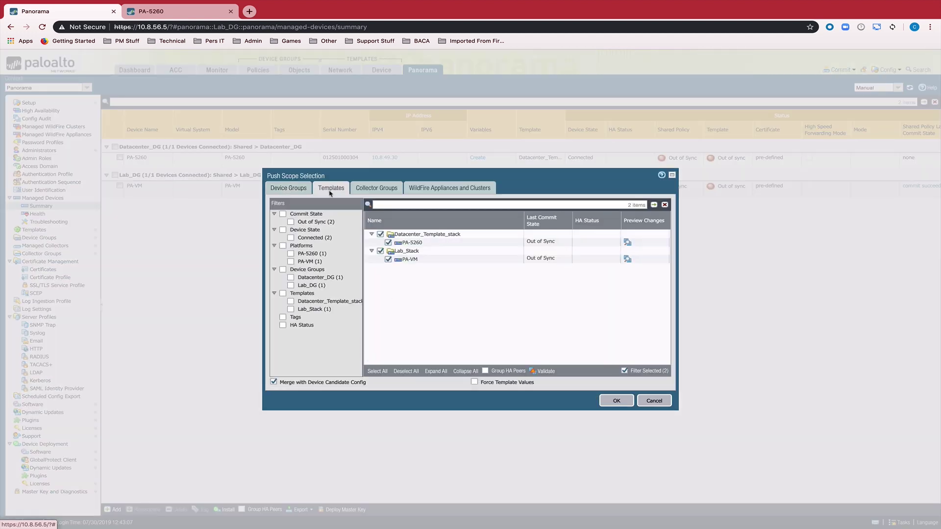
pyautogui.click(381, 251)
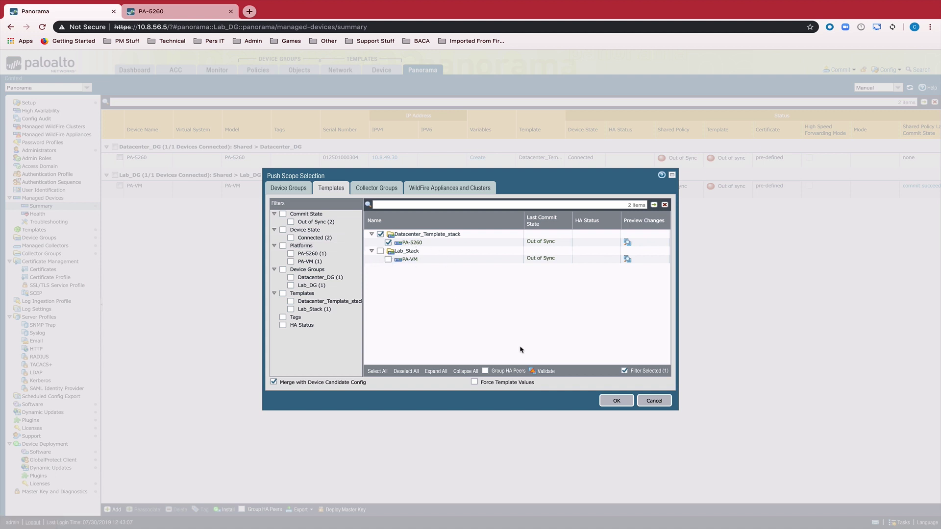
pyautogui.click(474, 382)
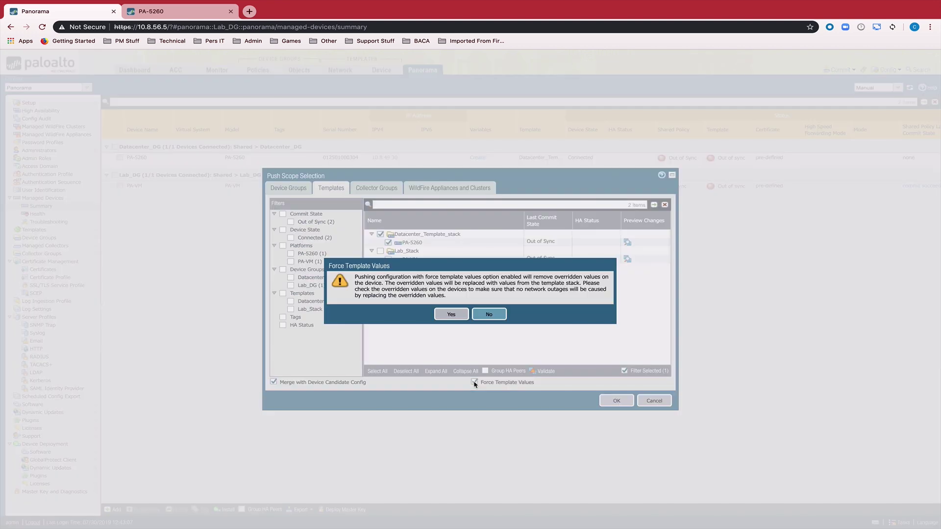
pyautogui.click(449, 315)
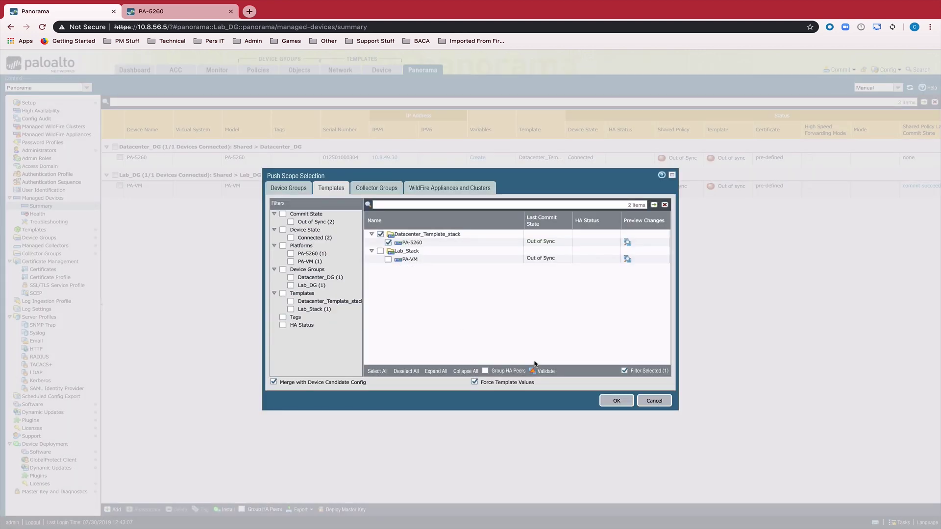
pyautogui.click(611, 406)
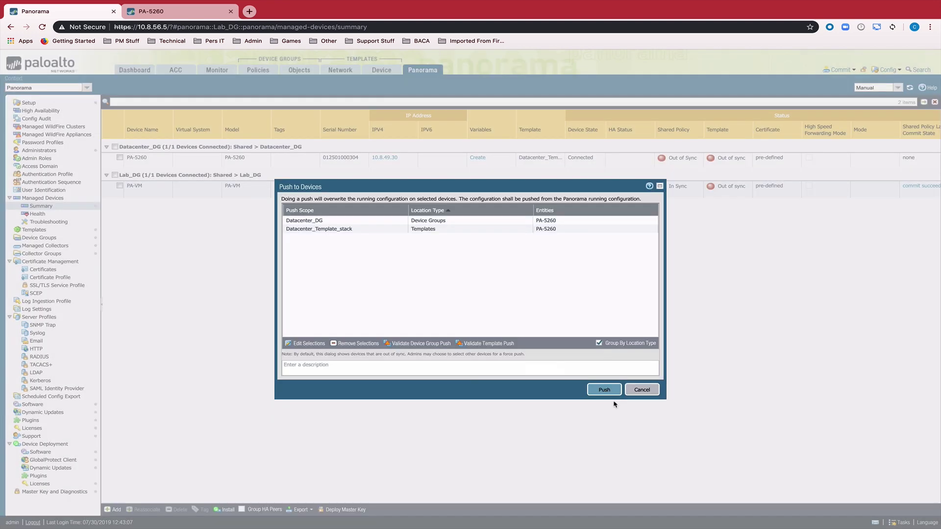
pyautogui.click(606, 390)
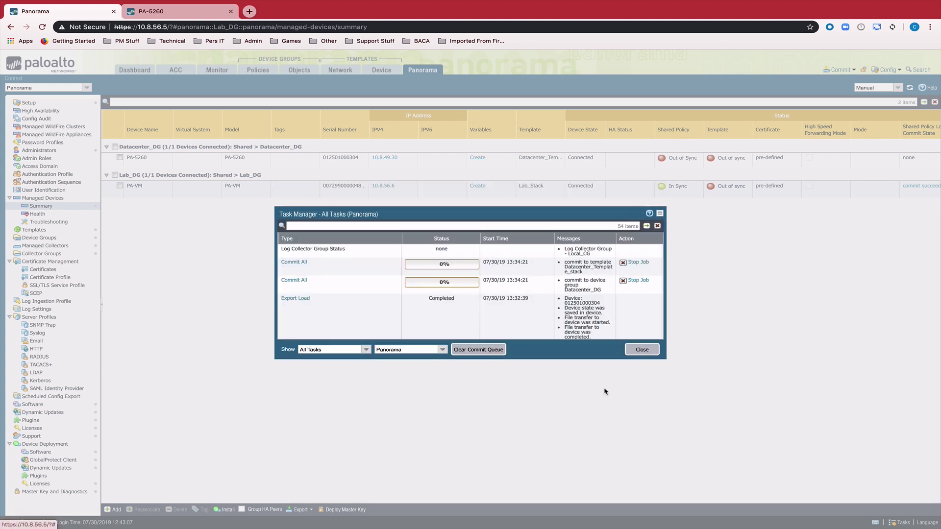
pyautogui.hotkey('ctrl', 'Tab')
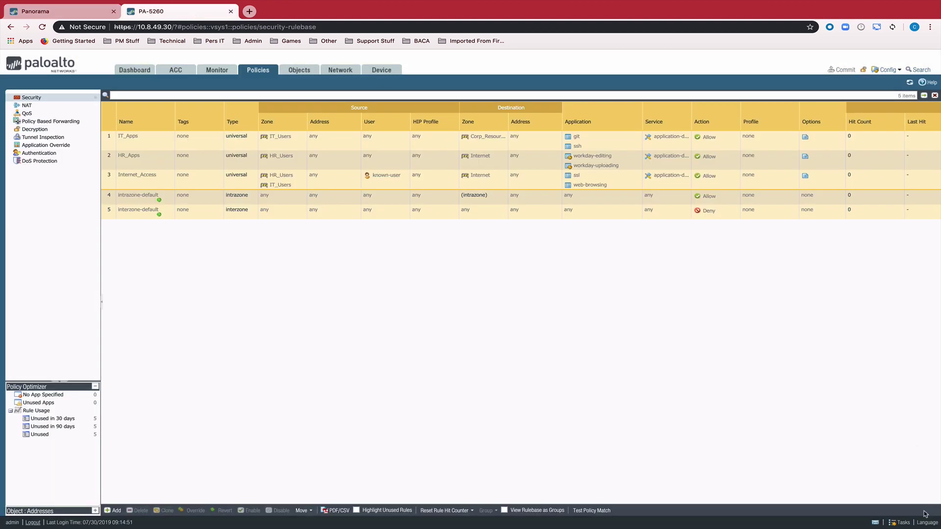
# On the PA-5260, confirm the pushed commits completed and review its Interfaces, Zones and Virtual Routers, then return to Panorama.
pyautogui.click(904, 522)
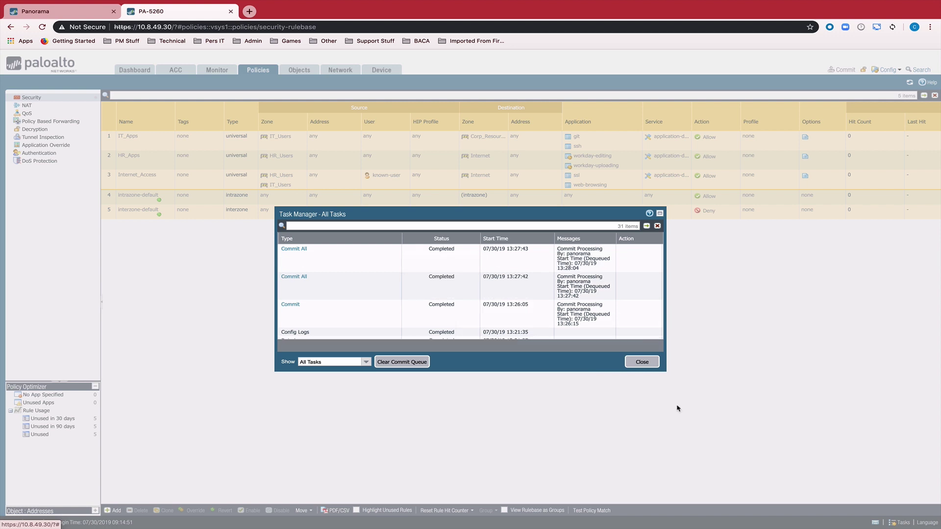
pyautogui.click(640, 363)
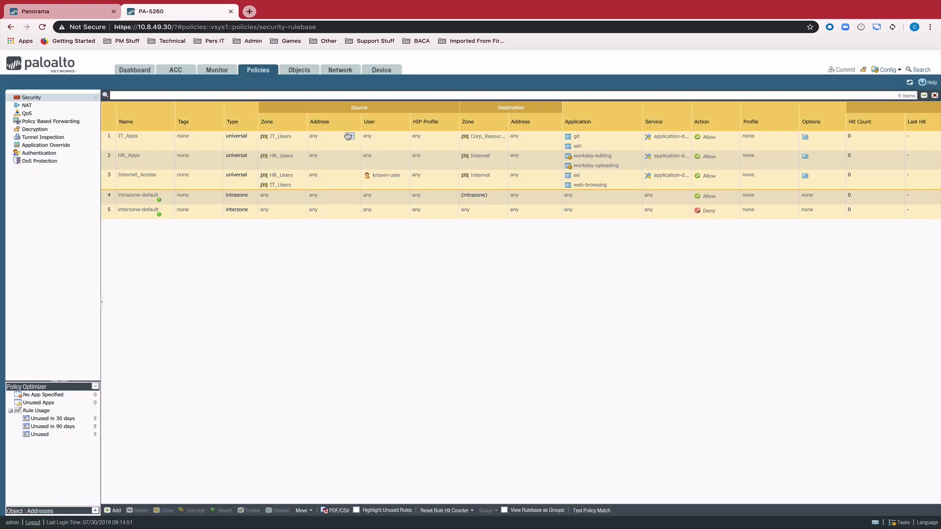
pyautogui.click(332, 74)
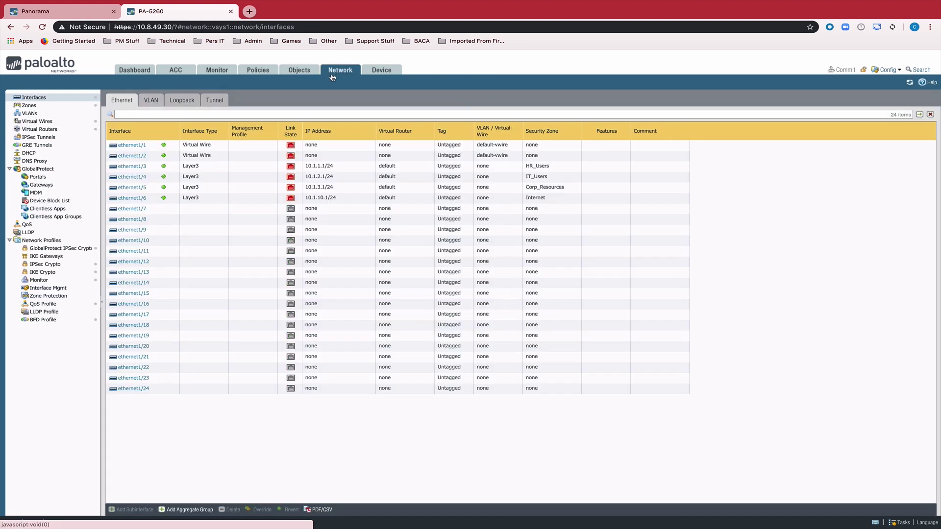
pyautogui.moveTo(165, 145)
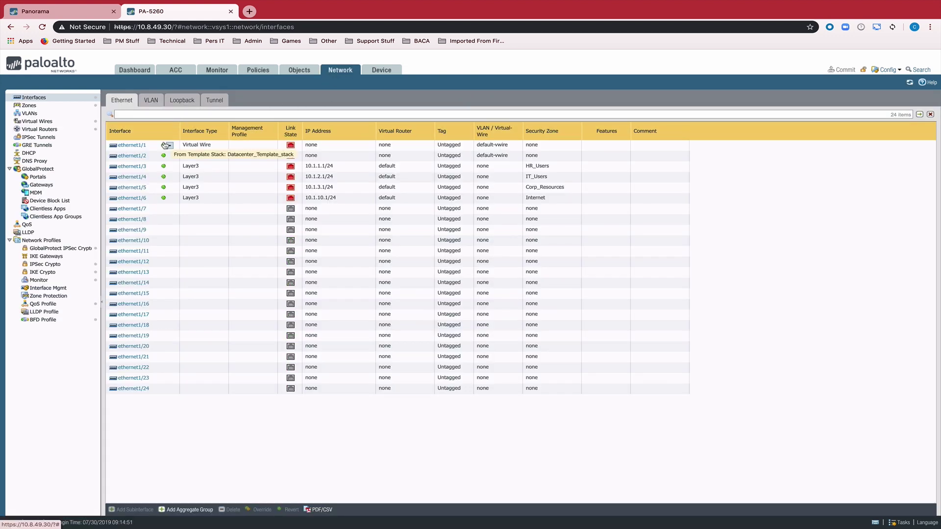
pyautogui.click(53, 107)
pyautogui.click(57, 129)
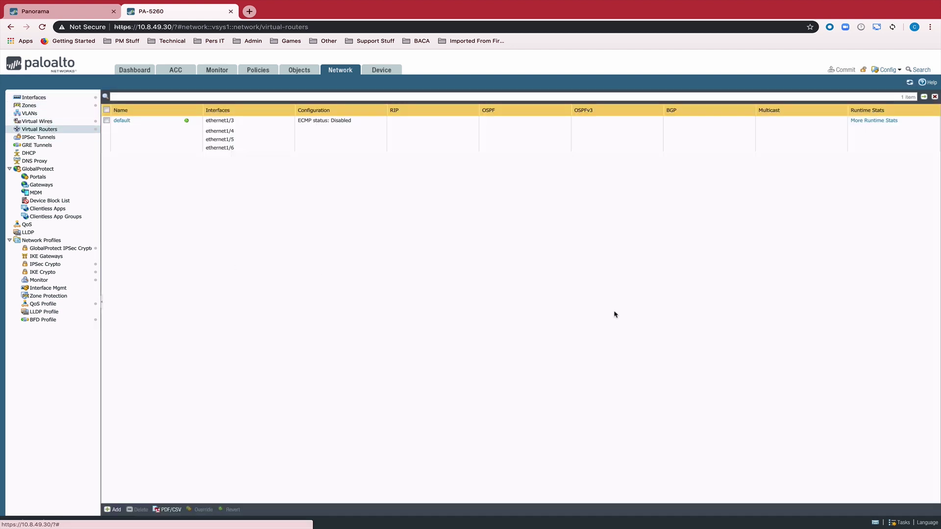
pyautogui.click(69, 13)
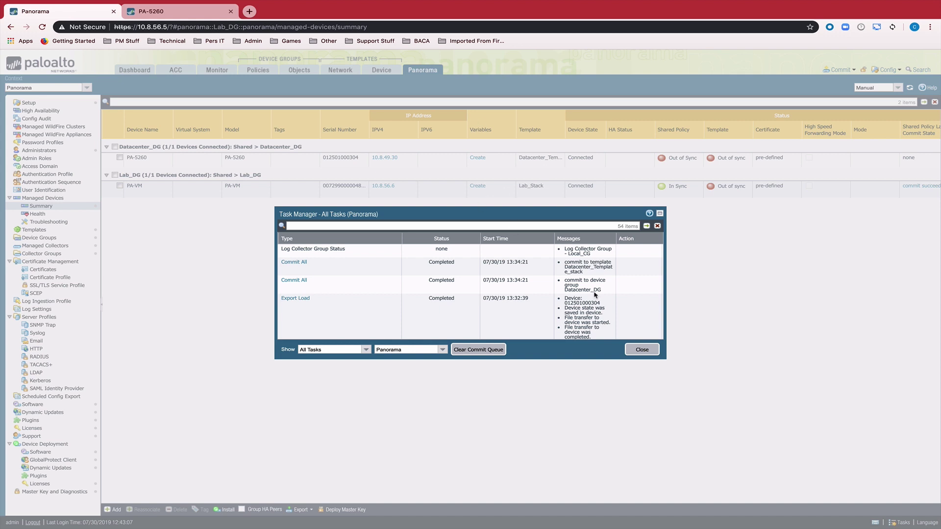
# Close Panorama's task list and show Device Groups: Datacenter_DG with PA-5260, Lab_DG with PA-VM.
pyautogui.click(643, 350)
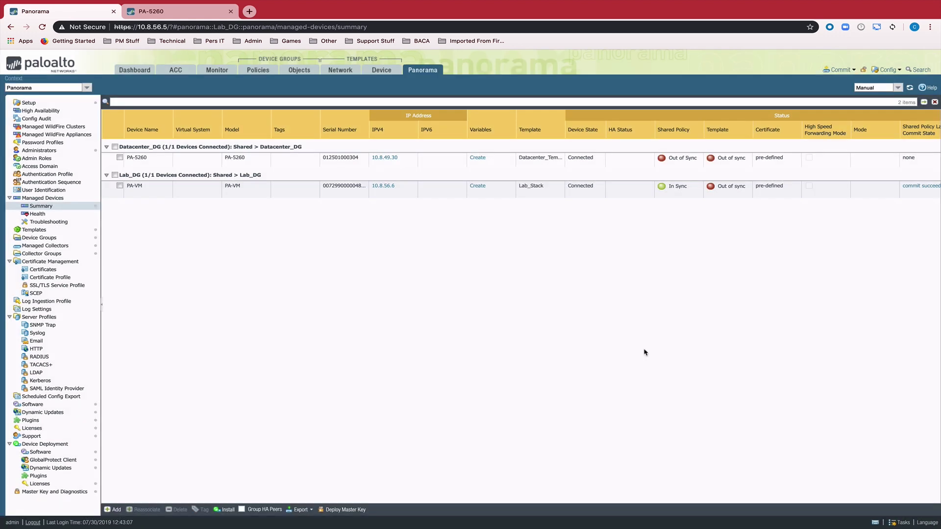
pyautogui.click(39, 238)
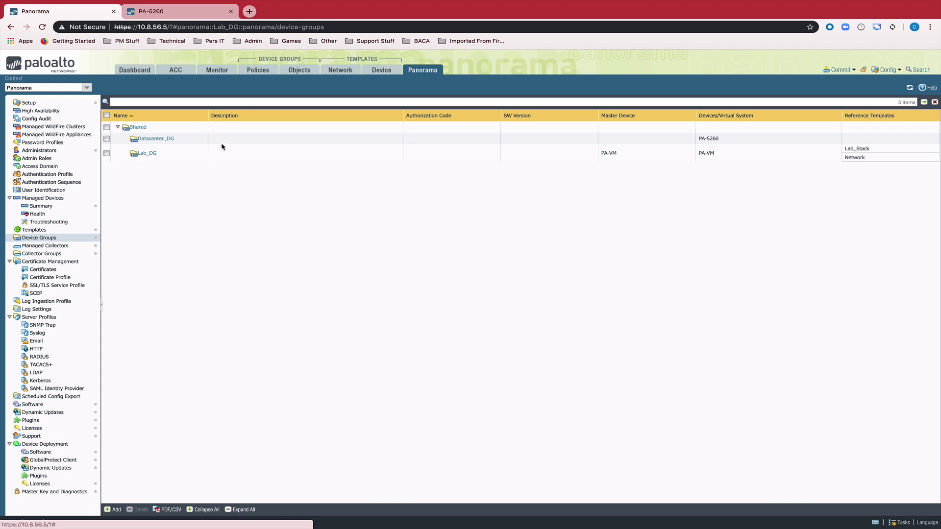